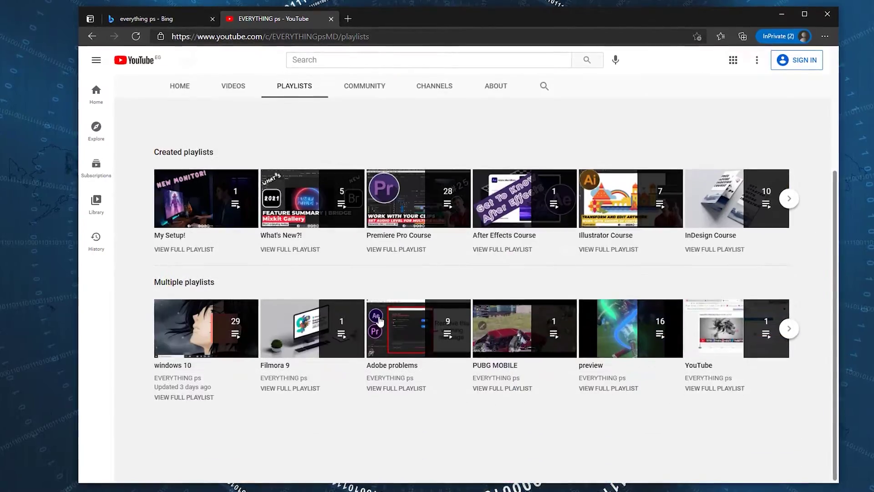
{"action": "scroll", "coordinate": [318, 274], "scroll_direction": "up", "scroll_amount": 4}
{"action": "left_click", "coordinate": [365, 257]}
{"action": "scroll", "coordinate": [401, 291], "scroll_direction": "down", "scroll_amount": 12}
{"action": "scroll", "coordinate": [401, 290], "scroll_direction": "up", "scroll_amount": 12}
{"action": "left_click", "coordinate": [177, 257]}
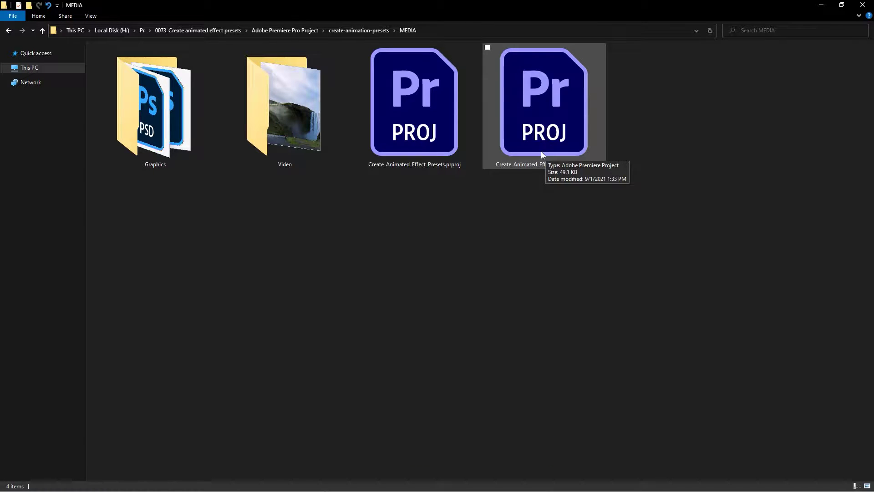
- Open the project Create_Animated_Effect_Presets_1.prproj and reset the Effects workspace to its saved layout
{"action": "double_click", "coordinate": [555, 88]}
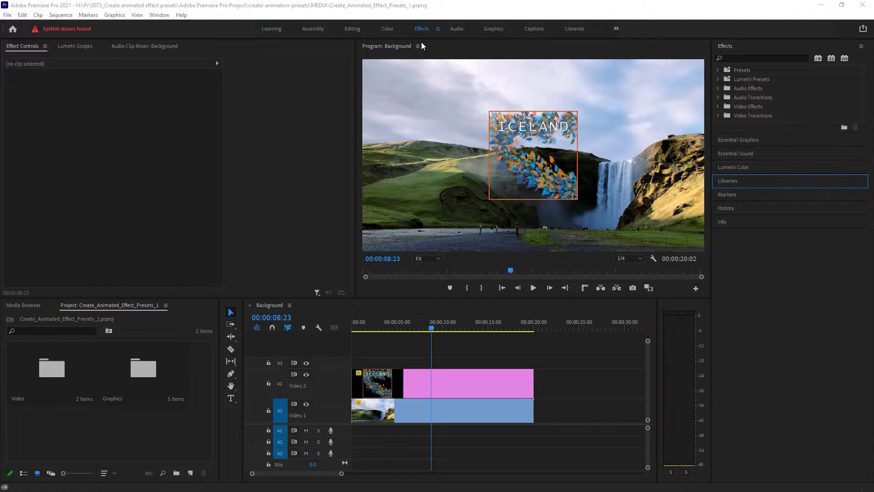
{"action": "left_click", "coordinate": [438, 29]}
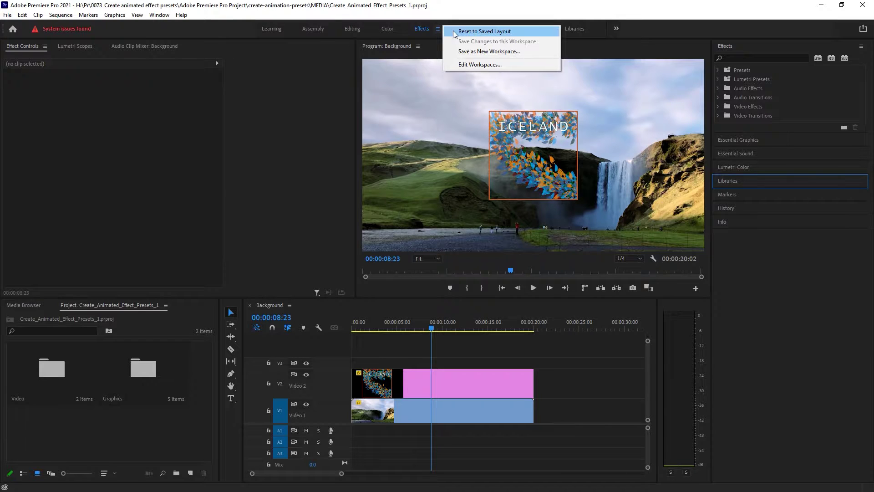
{"action": "left_click", "coordinate": [539, 33]}
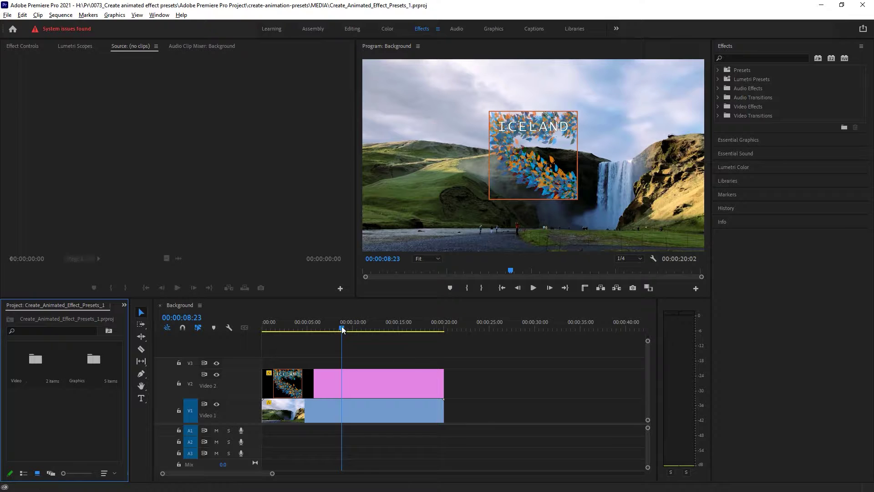
- Play back the Iceland graphic's animation from about 00:00:03:26 and examine the clip's motion keyframes in its effect settings
{"action": "left_click_drag", "start_coordinate": [336, 327], "coordinate": [299, 335]}
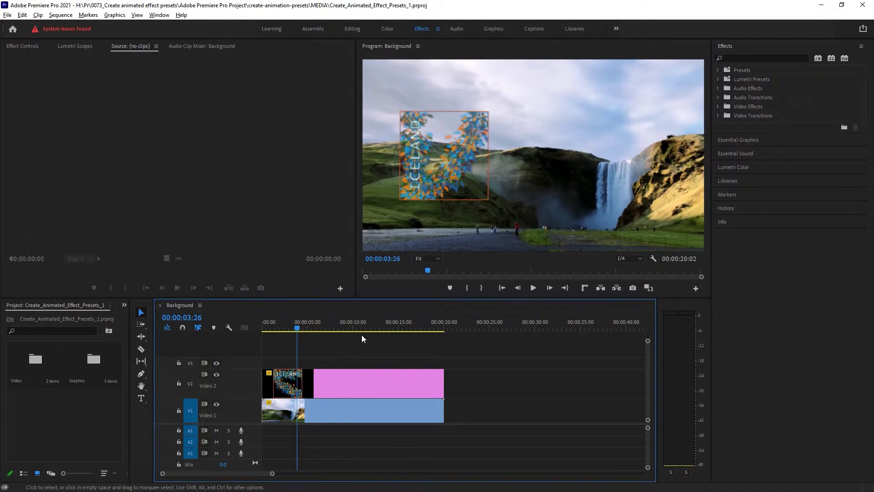
{"action": "left_click", "coordinate": [534, 289]}
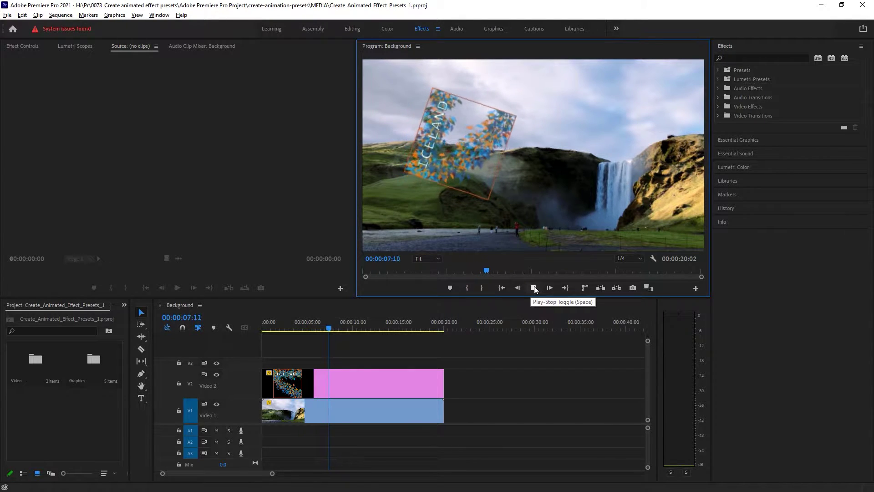
{"action": "left_click", "coordinate": [534, 288]}
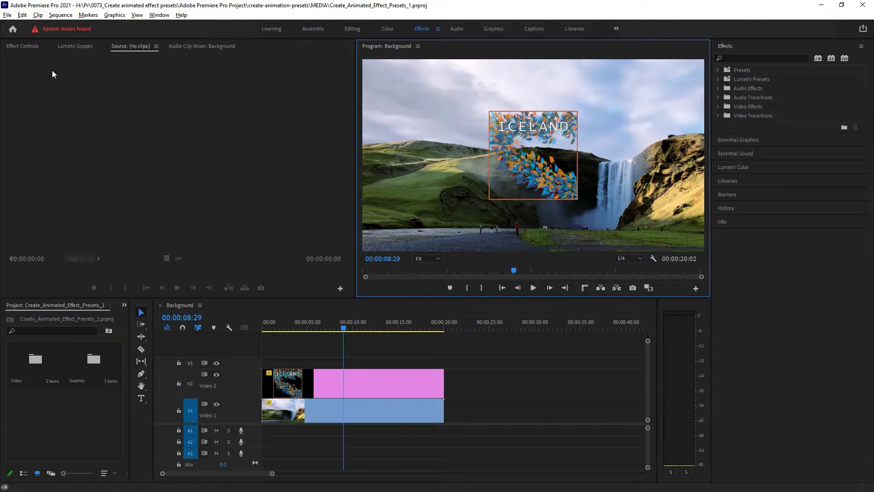
{"action": "left_click", "coordinate": [23, 46]}
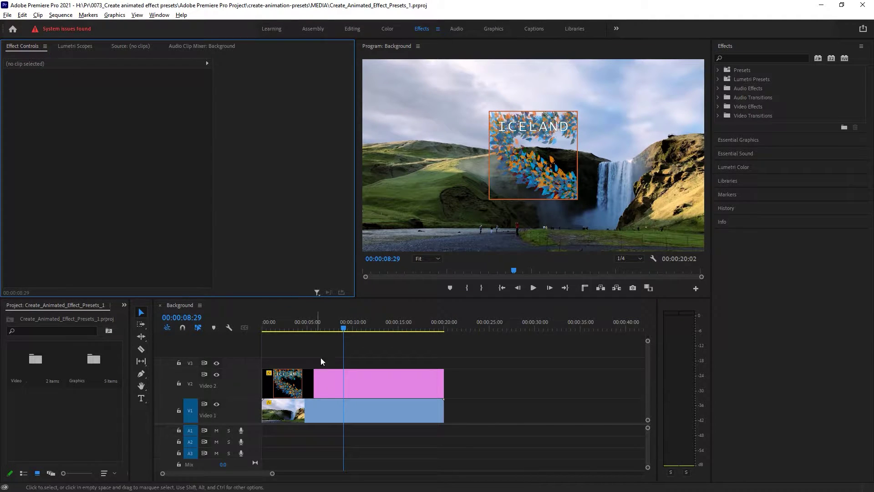
{"action": "left_click", "coordinate": [344, 384]}
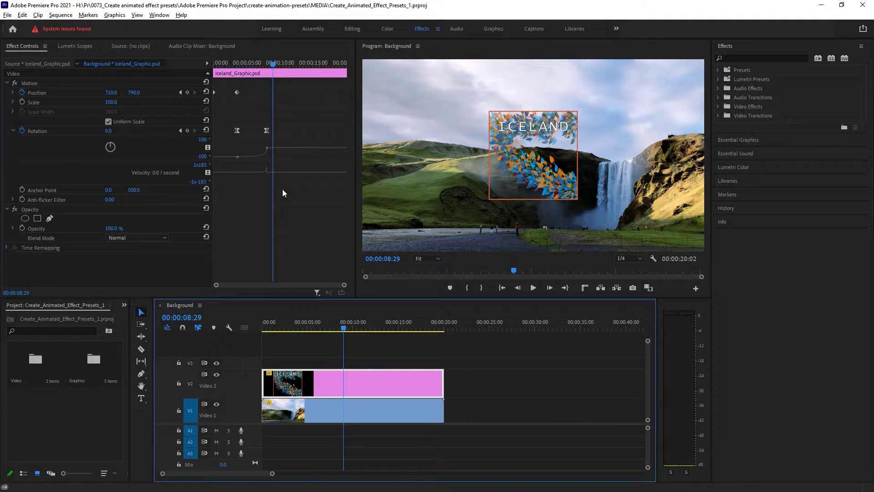
- Open the Graphics bin, widen its panel and preview Blue_Sky_Graphic.psd in the source monitor
{"action": "double_click", "coordinate": [89, 359]}
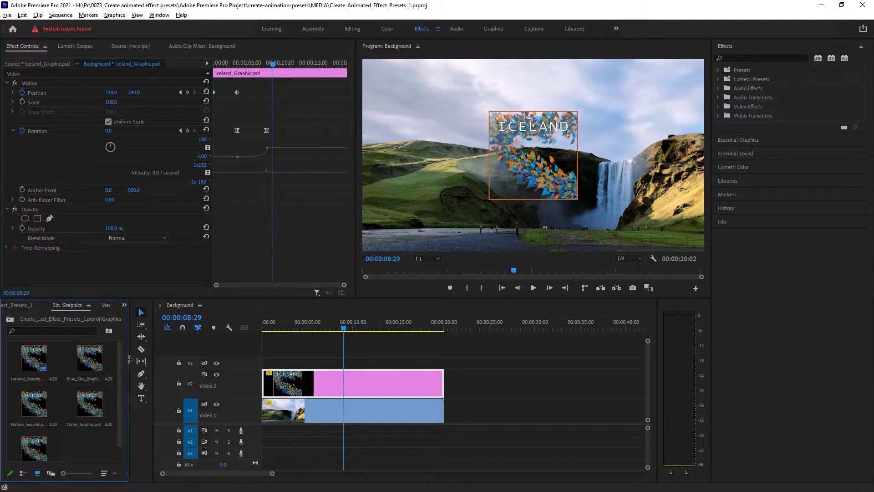
{"action": "left_click_drag", "start_coordinate": [129, 360], "coordinate": [163, 360]}
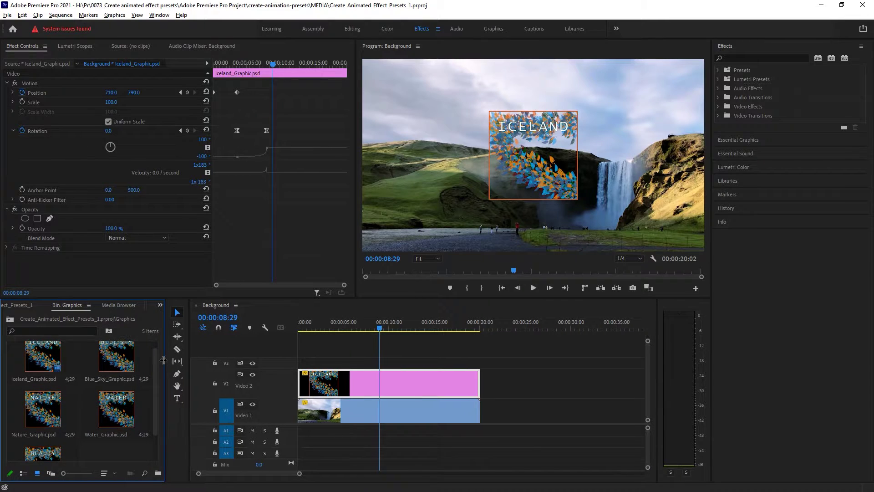
{"action": "double_click", "coordinate": [123, 354]}
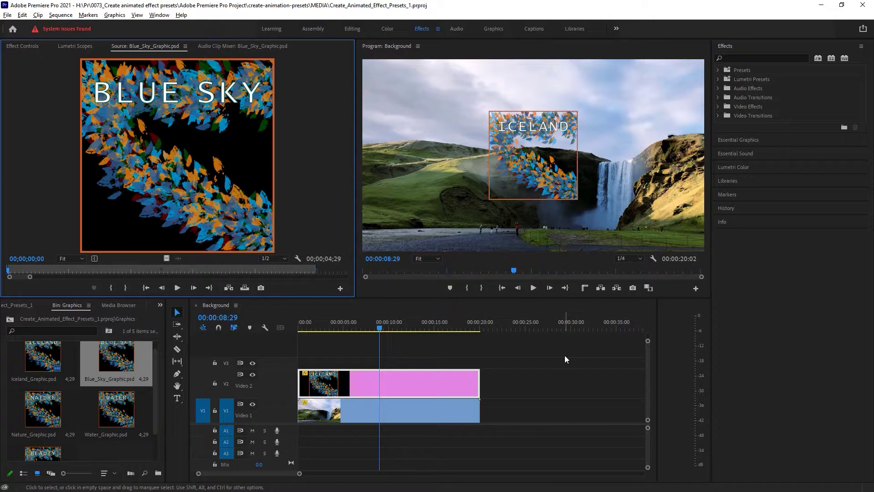
- Save the Iceland clip's Motion effect as a preset named "Fall onscreen Scale" with the type Scale
{"action": "left_click", "coordinate": [22, 46]}
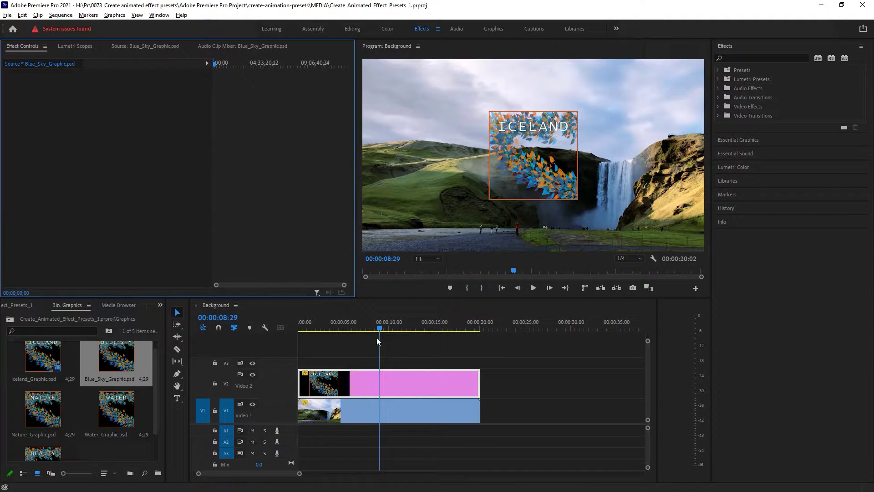
{"action": "left_click", "coordinate": [396, 392]}
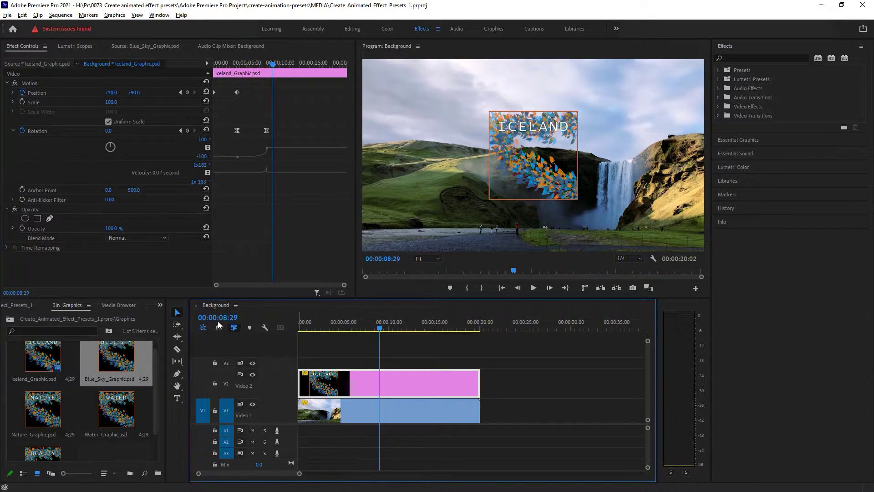
{"action": "right_click", "coordinate": [53, 84]}
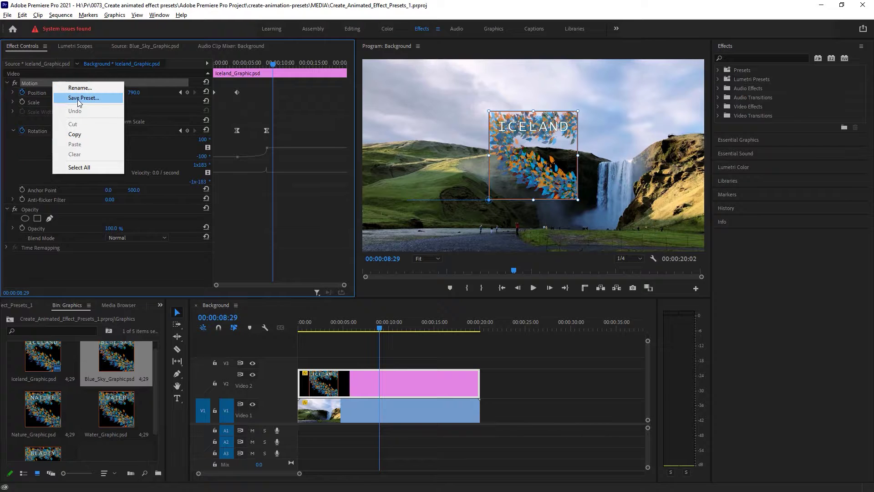
{"action": "left_click", "coordinate": [98, 98]}
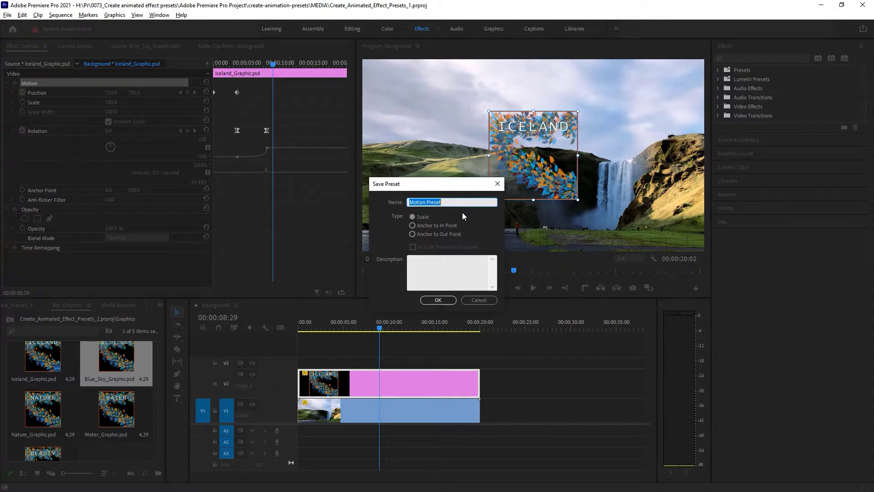
{"action": "type", "text": "Fall onscreen"}
{"action": "left_click", "coordinate": [414, 216]}
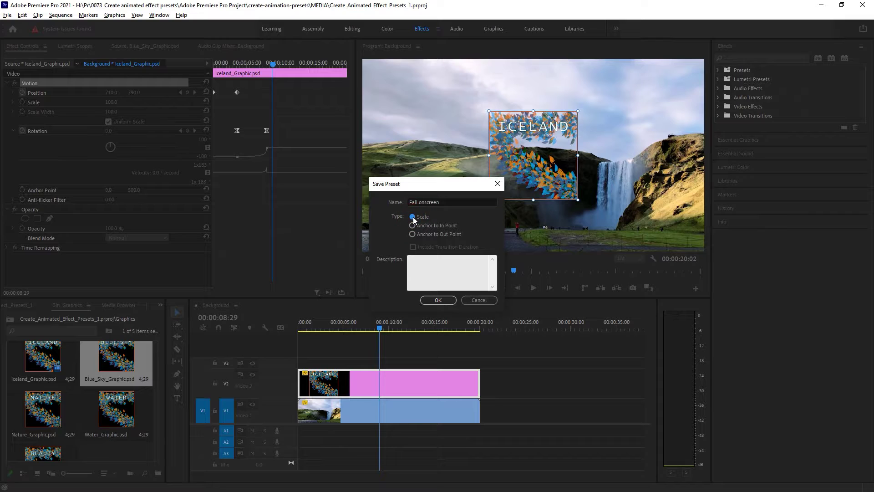
{"action": "left_click", "coordinate": [450, 200]}
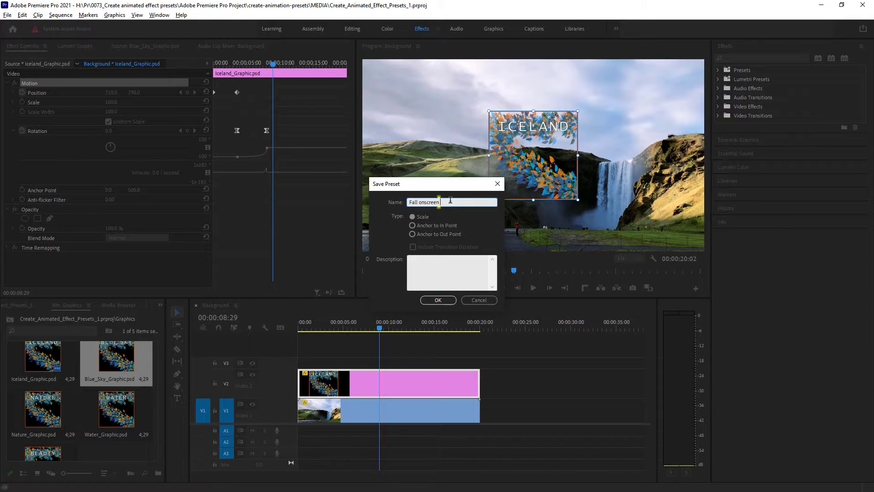
{"action": "type", "text": "Scale"}
{"action": "left_click", "coordinate": [438, 300]}
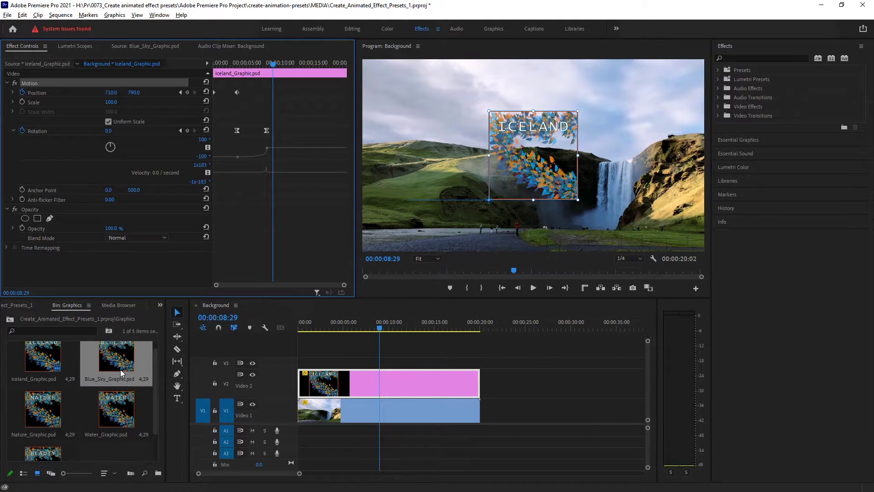
- Place Blue_Sky_Graphic.psd on Video 2 after the Iceland clip, starting at about 00:00:23, and show its effect settings
{"action": "left_click_drag", "start_coordinate": [109, 362], "coordinate": [514, 393]}
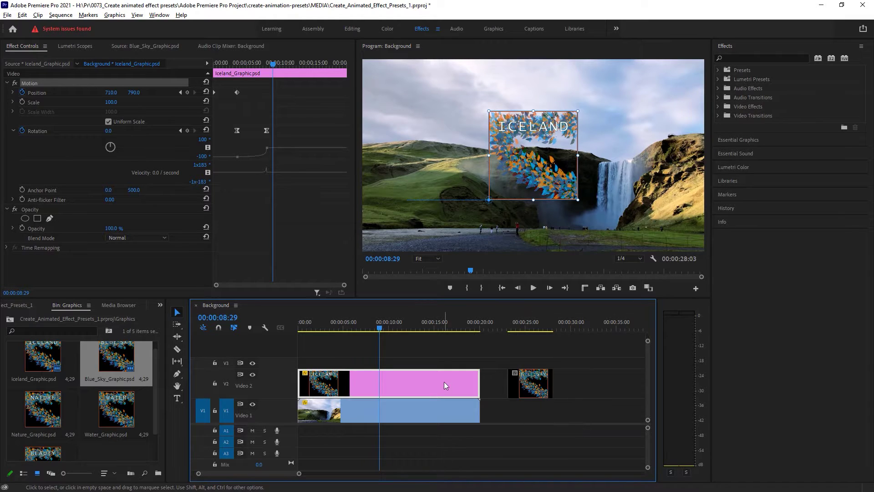
{"action": "left_click", "coordinate": [540, 394]}
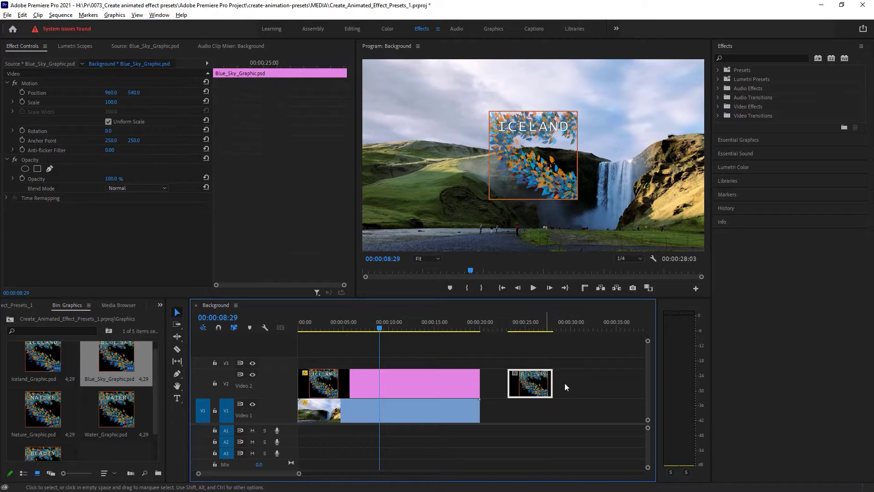
- Rename the preset "Fall onscreen Scale" as "Fall Onscreen Scale" in its preset properties
{"action": "left_click", "coordinate": [718, 70]}
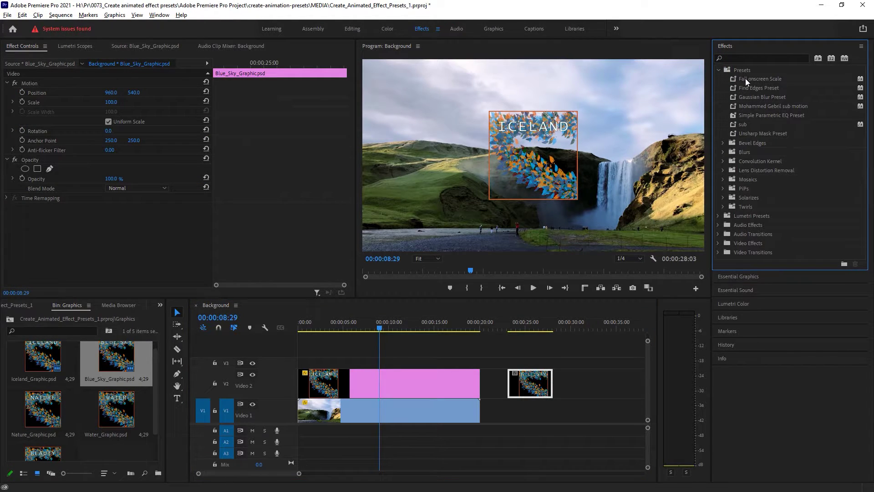
{"action": "left_click", "coordinate": [779, 78]}
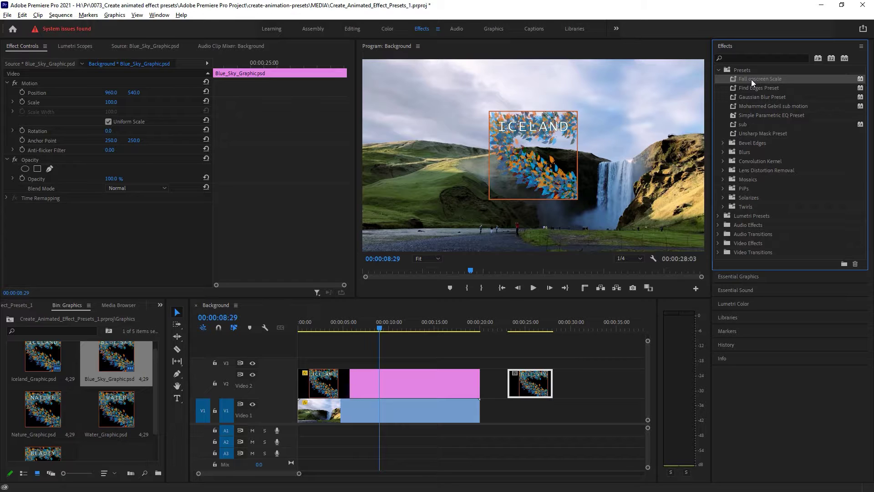
{"action": "right_click", "coordinate": [787, 81]}
{"action": "left_click", "coordinate": [824, 131]}
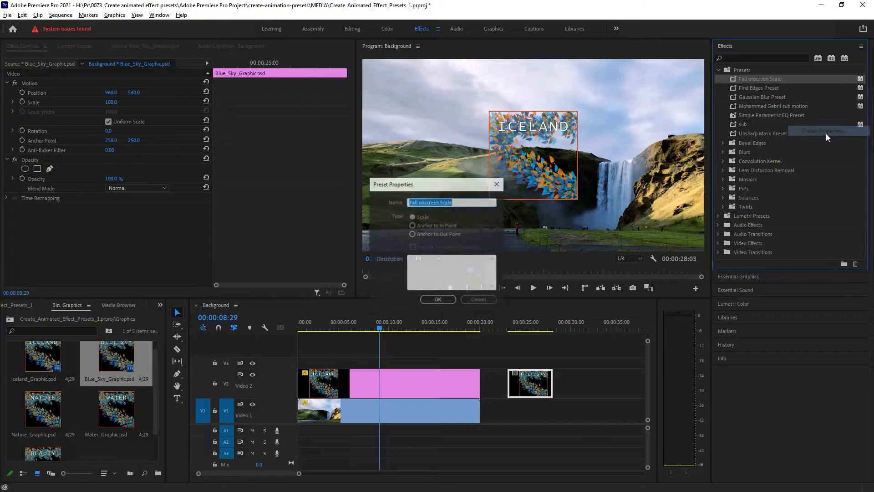
{"action": "left_click", "coordinate": [421, 202]}
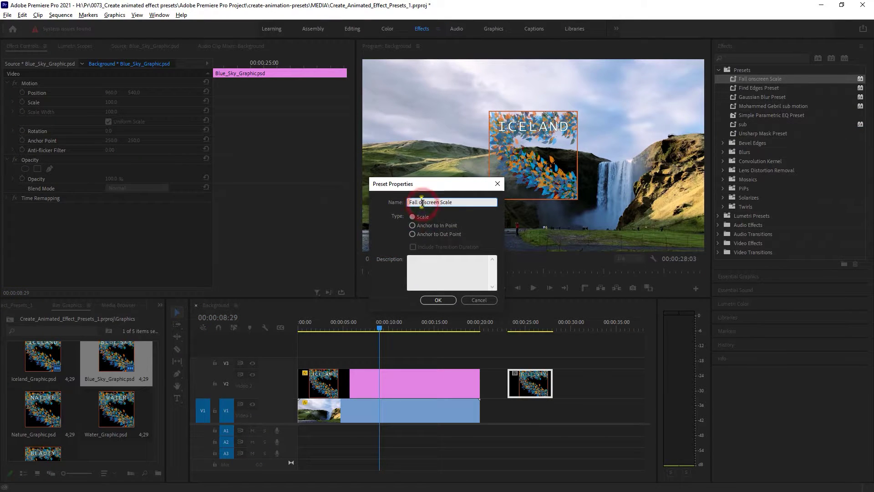
{"action": "key", "text": "BackSpace"}
{"action": "key", "text": "BackSpace"}
{"action": "type", "text": "On"}
{"action": "left_click", "coordinate": [435, 299]}
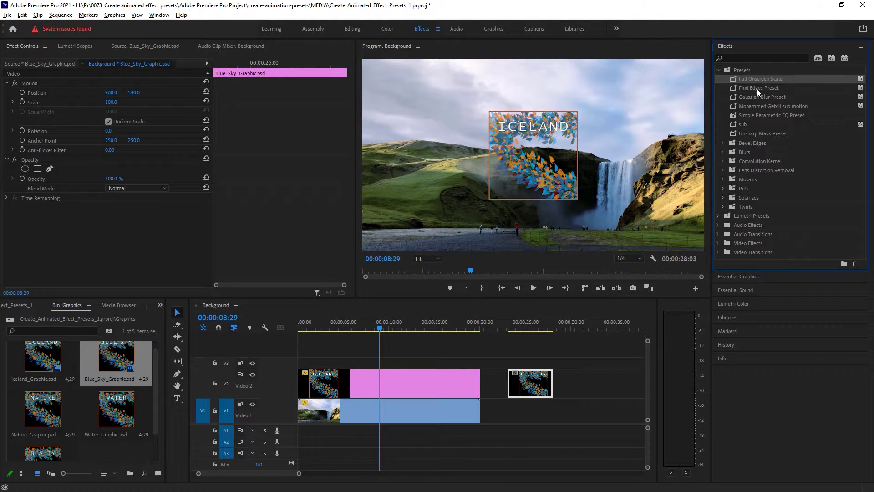
- Apply the Fall Onscreen Scale preset to the Blue Sky clip and play back its animation
{"action": "left_click_drag", "start_coordinate": [750, 78], "coordinate": [529, 387]}
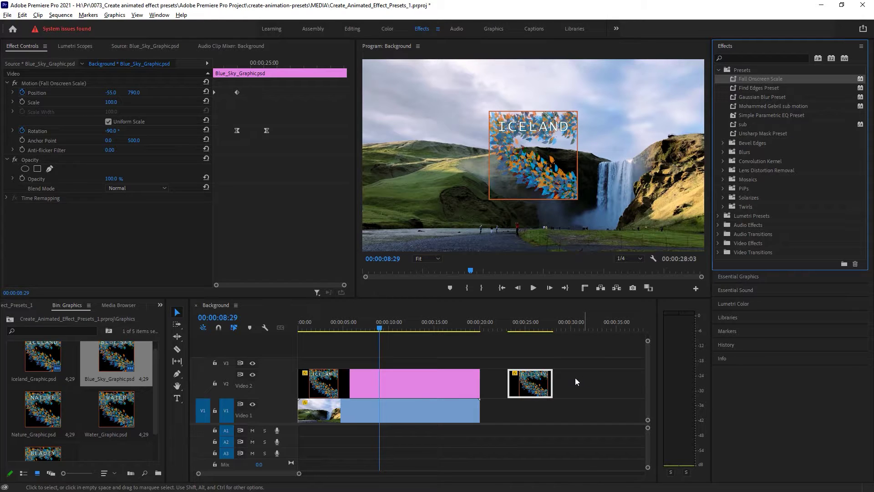
{"action": "left_click_drag", "start_coordinate": [502, 326], "coordinate": [506, 329]}
{"action": "left_click", "coordinate": [534, 287]}
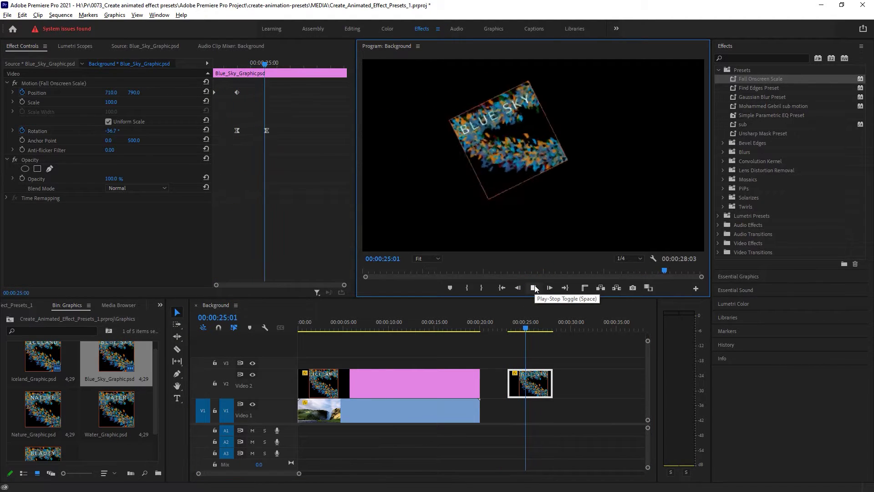
{"action": "left_click", "coordinate": [534, 287]}
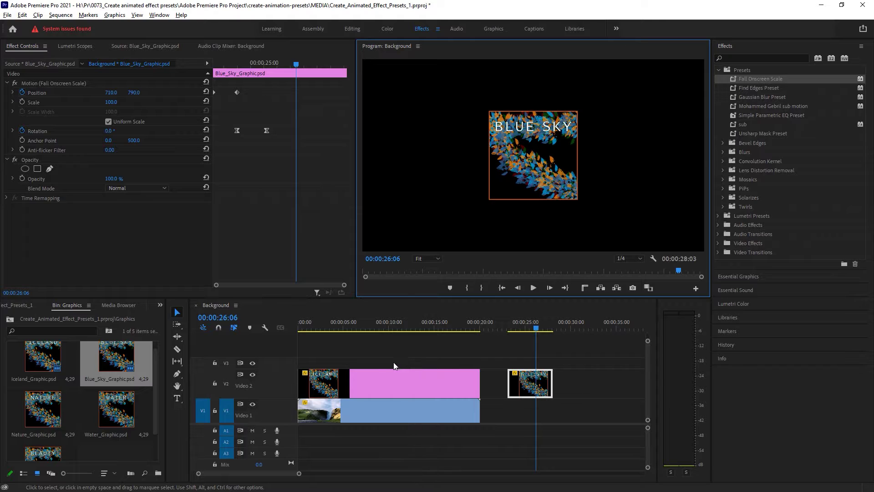
- Move the Iceland clip to about 00:00:30 on Video 2 and the Blue Sky clip to the start of the sequence
{"action": "left_click_drag", "start_coordinate": [350, 385], "coordinate": [621, 388]}
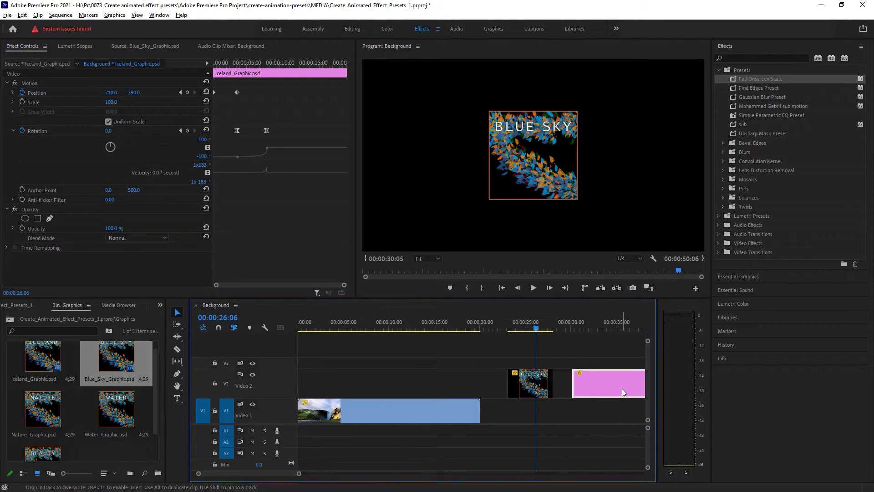
{"action": "left_click", "coordinate": [525, 384]}
{"action": "left_click_drag", "start_coordinate": [519, 383], "coordinate": [313, 381]}
- Turn on timeline snapping and place the Nature, Water and Beauty graphics directly after the Blue Sky clip on Video 2
{"action": "left_click", "coordinate": [220, 328]}
{"action": "left_click", "coordinate": [41, 414]}
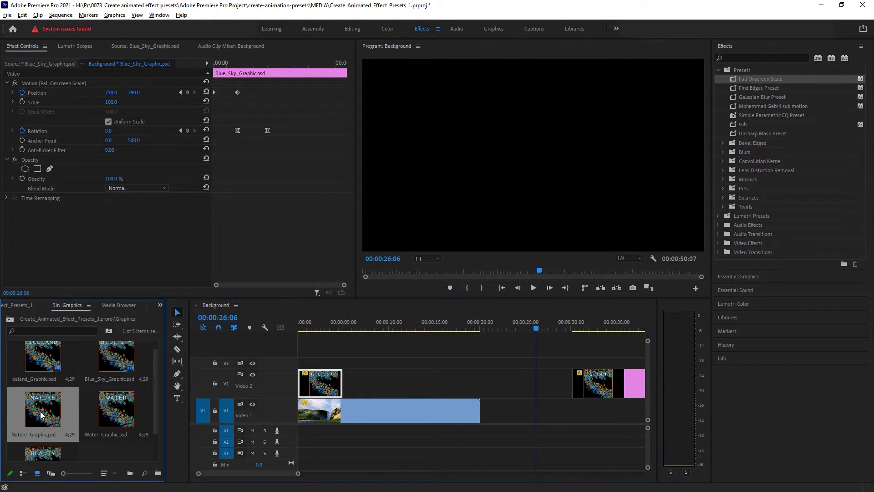
{"action": "scroll", "coordinate": [105, 410], "scroll_direction": "down", "scroll_amount": 1}
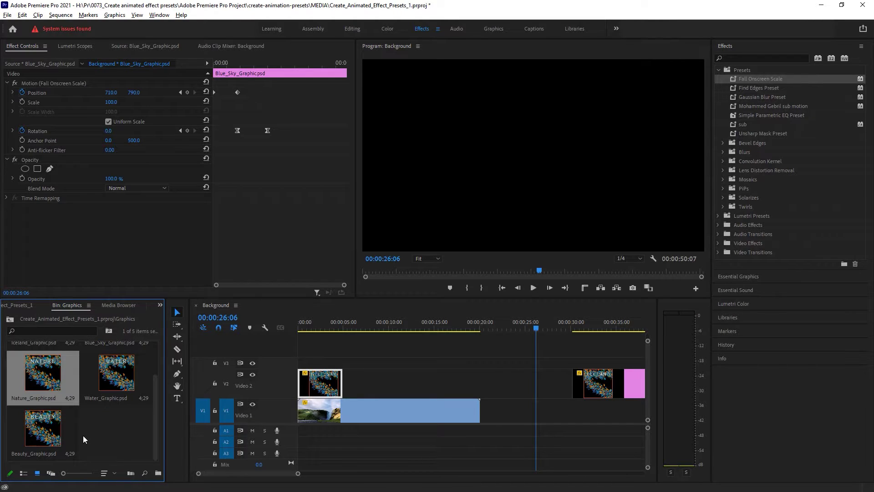
{"action": "left_click", "coordinate": [58, 434], "text": "shift"}
{"action": "left_click_drag", "start_coordinate": [51, 375], "coordinate": [409, 383]}
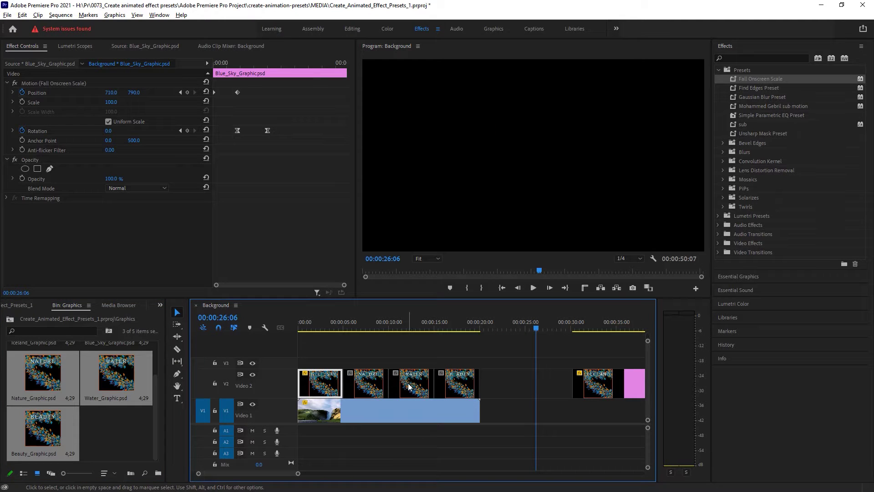
- Apply the Fall Onscreen Scale preset to the Nature, Water and Beauty clips together and play back the animation
{"action": "left_click", "coordinate": [322, 327]}
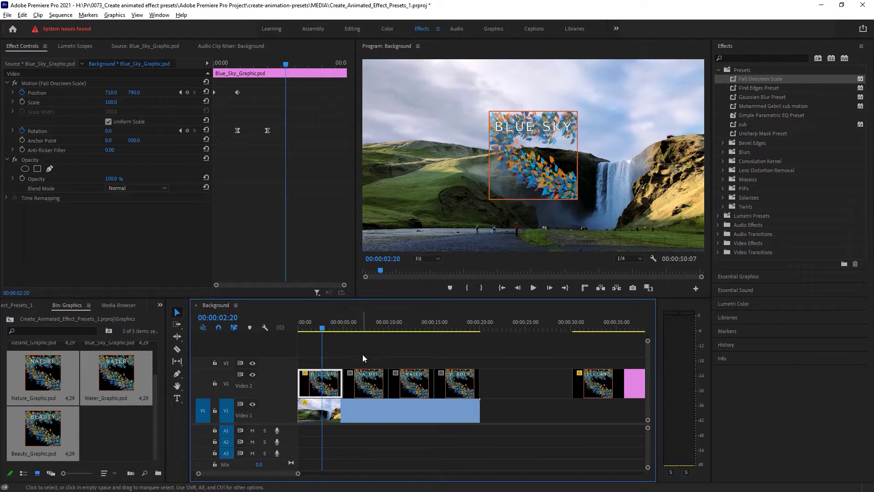
{"action": "left_click_drag", "start_coordinate": [358, 350], "coordinate": [458, 384]}
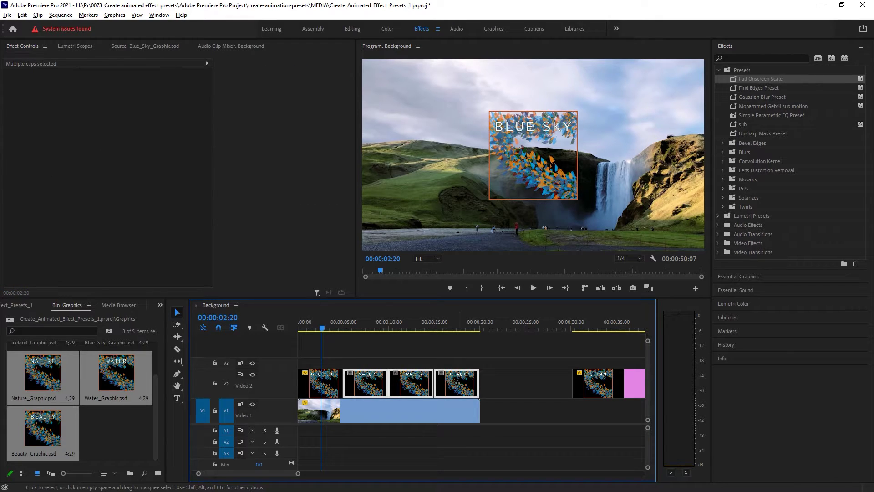
{"action": "left_click", "coordinate": [763, 77]}
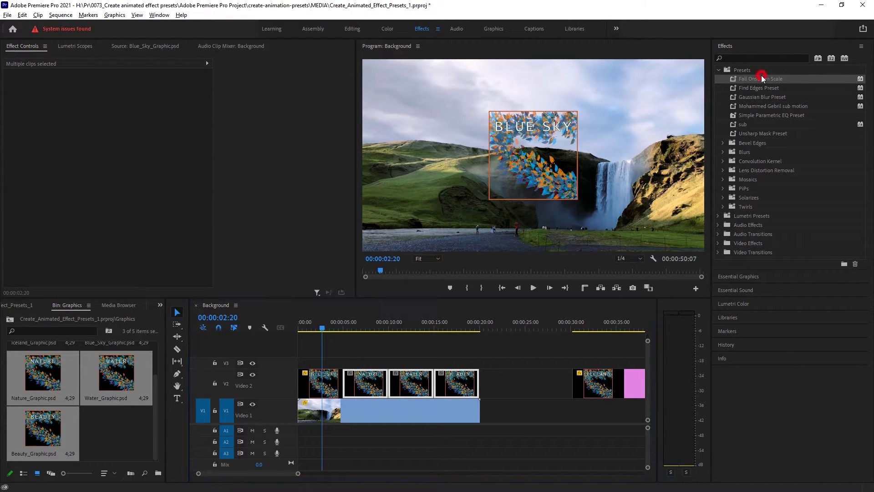
{"action": "left_click_drag", "start_coordinate": [763, 78], "coordinate": [459, 386]}
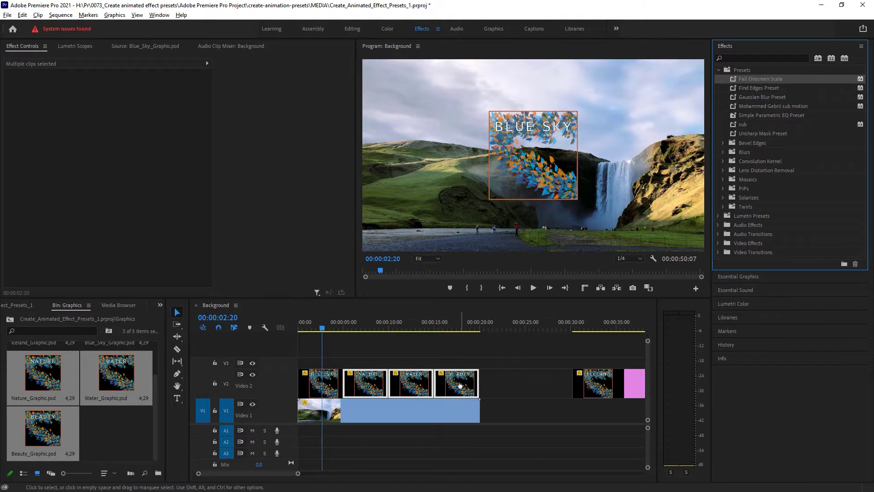
{"action": "left_click", "coordinate": [321, 329]}
{"action": "key", "text": "space"}
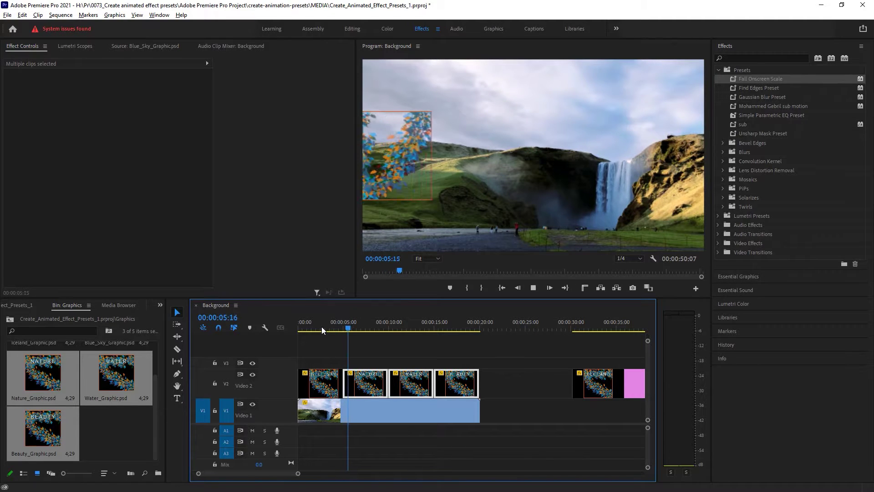
{"action": "left_click", "coordinate": [533, 287]}
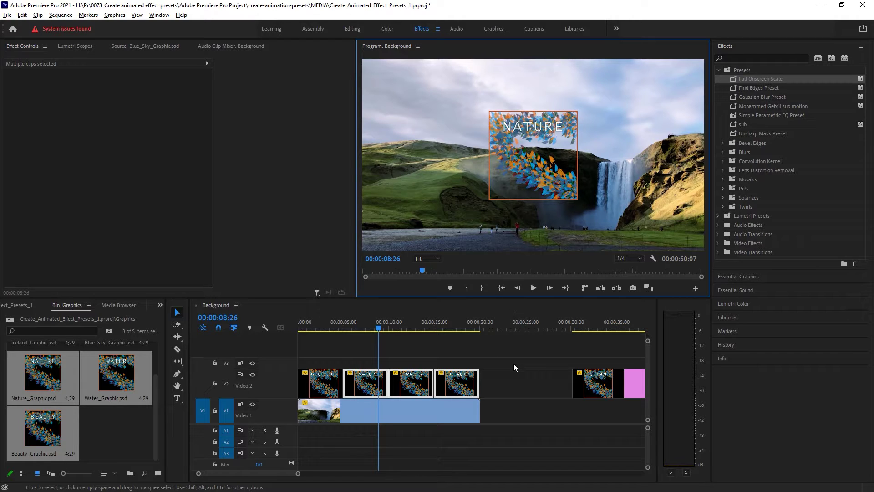
- Save the project and move the Iceland clip earlier on Video 2, to start at about 00:00:27
{"action": "key", "text": "ctrl+s"}
{"action": "left_click_drag", "start_coordinate": [578, 329], "coordinate": [550, 345]}
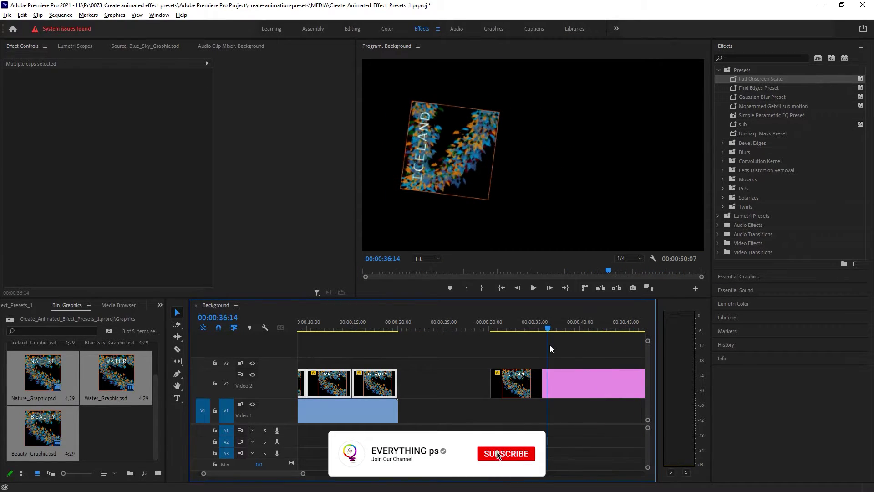
{"action": "left_click_drag", "start_coordinate": [531, 380], "coordinate": [504, 380]}
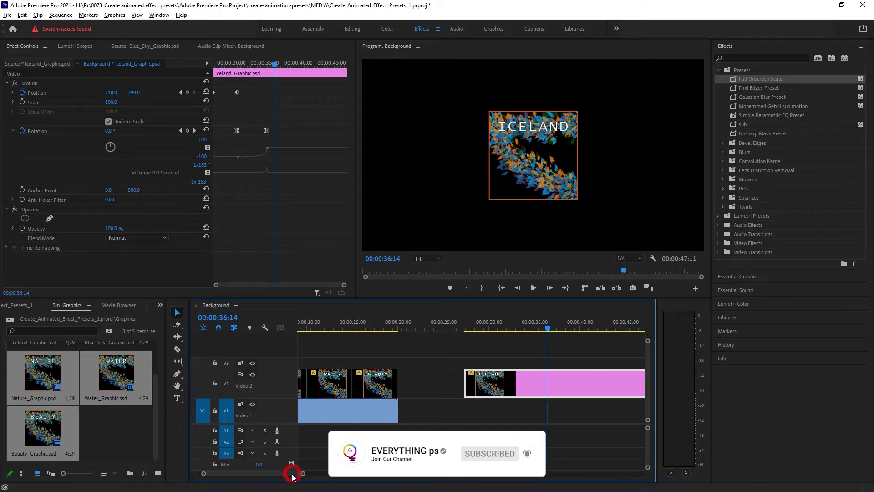
{"action": "left_click_drag", "start_coordinate": [292, 474], "coordinate": [277, 471]}
- Save the Beauty clip's motion as the preset "Fall Onscreen Fixed Time", type Anchor to In Point, with the description "Transtion with fixed keyframes"
{"action": "left_click", "coordinate": [453, 381]}
{"action": "left_click", "coordinate": [459, 324]}
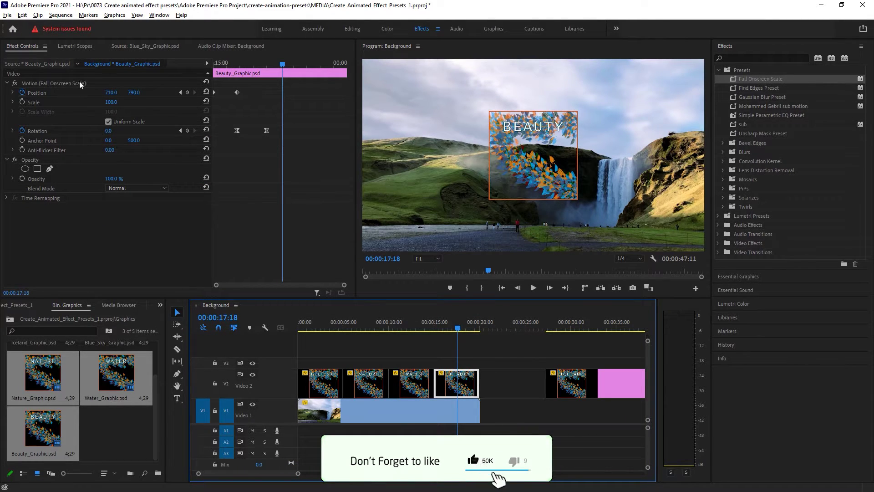
{"action": "right_click", "coordinate": [93, 80]}
{"action": "left_click", "coordinate": [131, 97]}
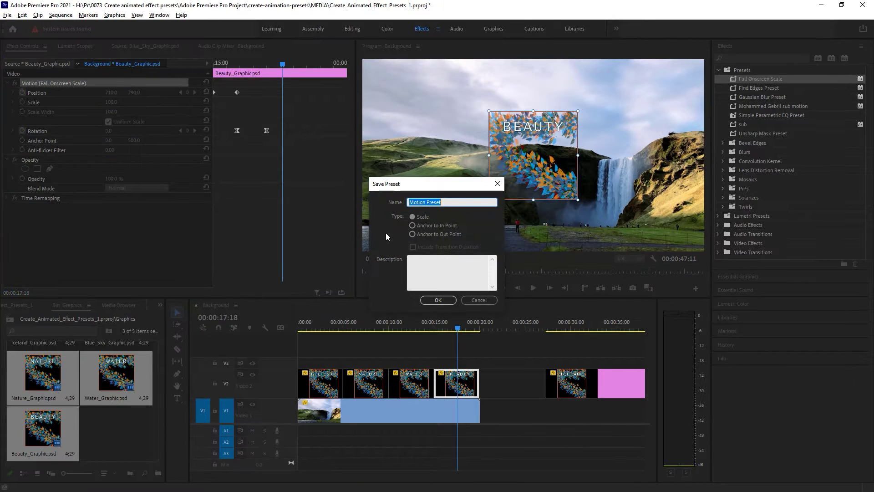
{"action": "type", "text": "Fall Onscreen Fixed Time"}
{"action": "left_click", "coordinate": [412, 225]}
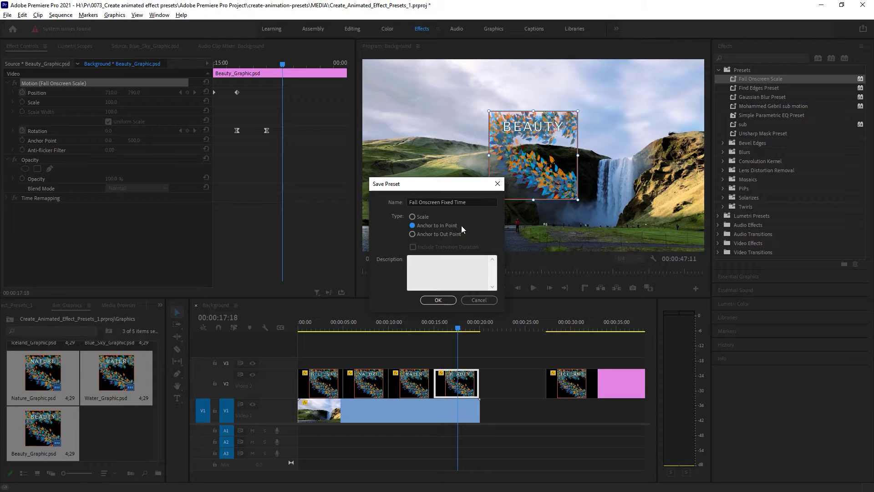
{"action": "left_click", "coordinate": [413, 234]}
{"action": "left_click", "coordinate": [451, 267]}
{"action": "type", "text": "Tra"}
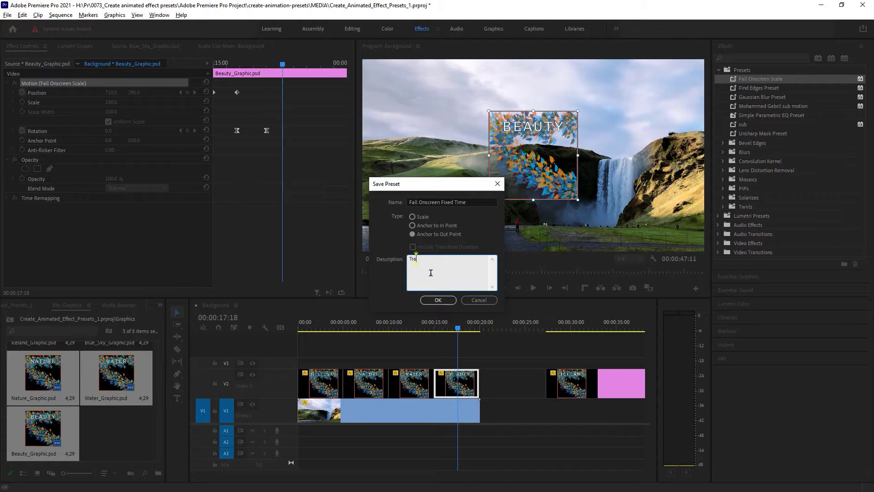
{"action": "type", "text": "nstion with fixed keyframes"}
{"action": "left_click", "coordinate": [414, 225]}
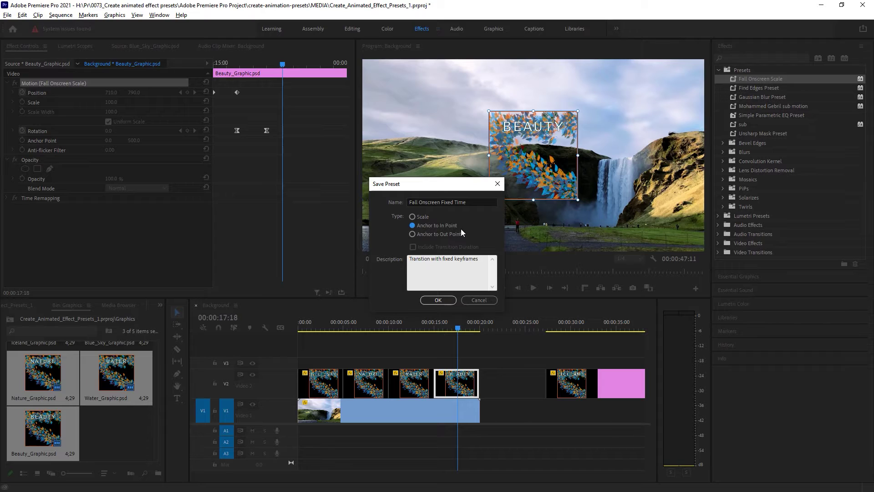
{"action": "left_click", "coordinate": [438, 300]}
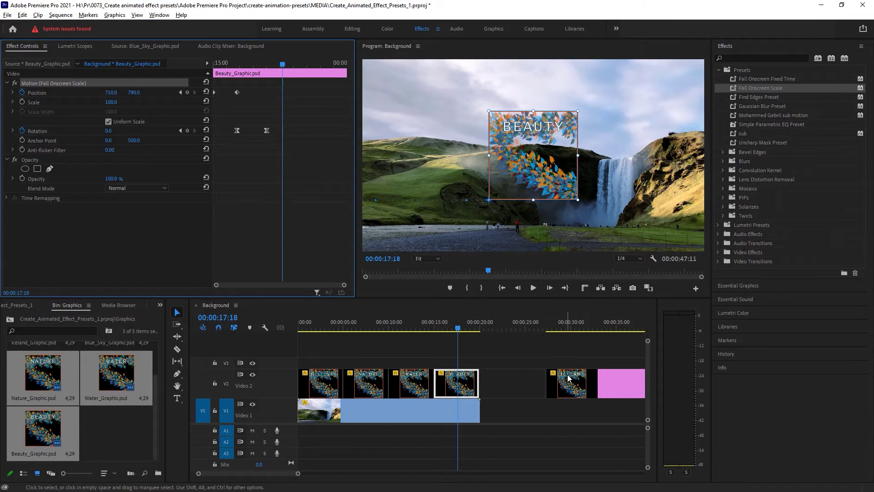
- Move the Iceland clip to start at about 00:00:25 on Video 2 and scrub through its existing animation
{"action": "left_click_drag", "start_coordinate": [583, 384], "coordinate": [548, 384]}
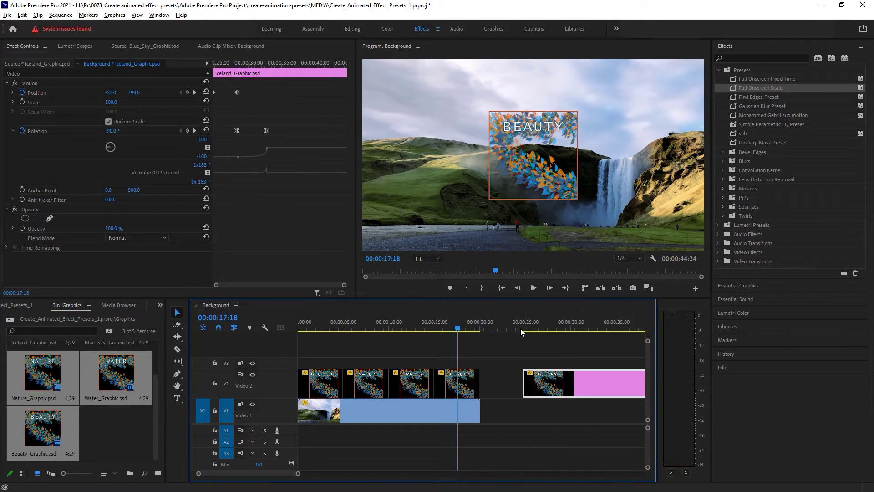
{"action": "left_click_drag", "start_coordinate": [520, 328], "coordinate": [545, 329]}
{"action": "left_click_drag", "start_coordinate": [596, 331], "coordinate": [607, 337]}
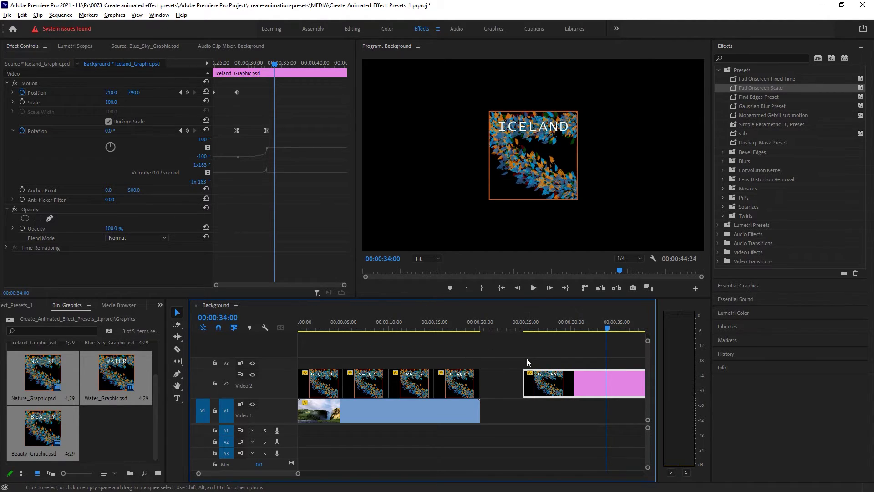
- Remove all rotation and position keyframes from the Iceland clip and reset its Motion settings to default
{"action": "left_click", "coordinate": [25, 134]}
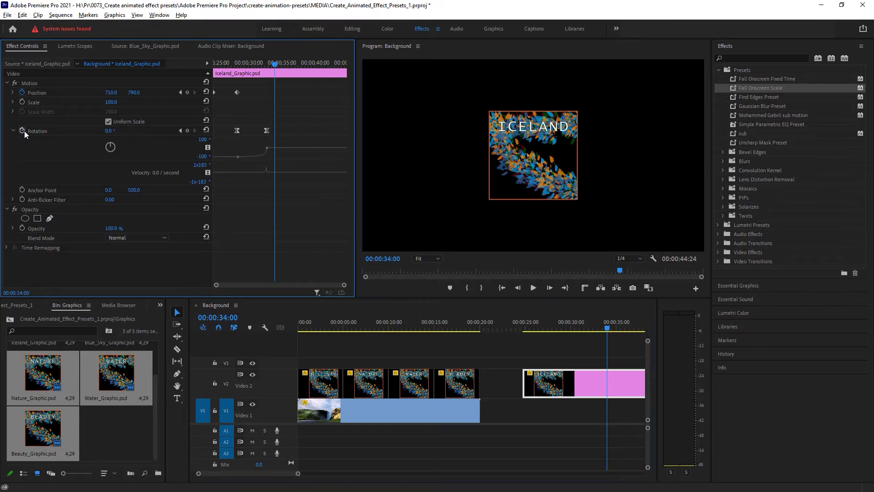
{"action": "left_click", "coordinate": [455, 262]}
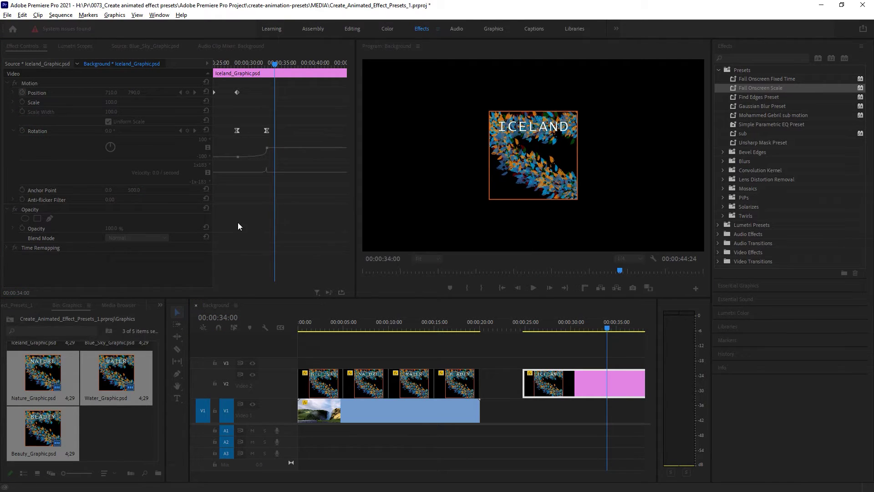
{"action": "left_click", "coordinate": [22, 92]}
{"action": "left_click", "coordinate": [458, 263]}
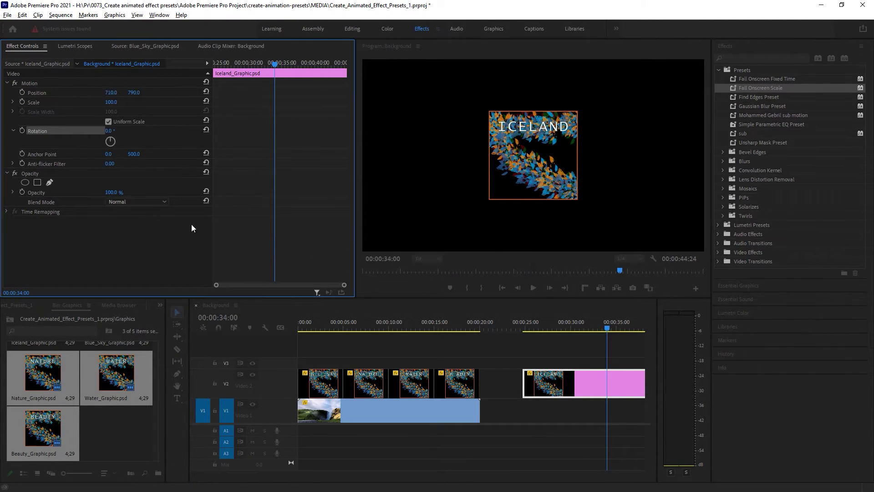
{"action": "left_click", "coordinate": [206, 82]}
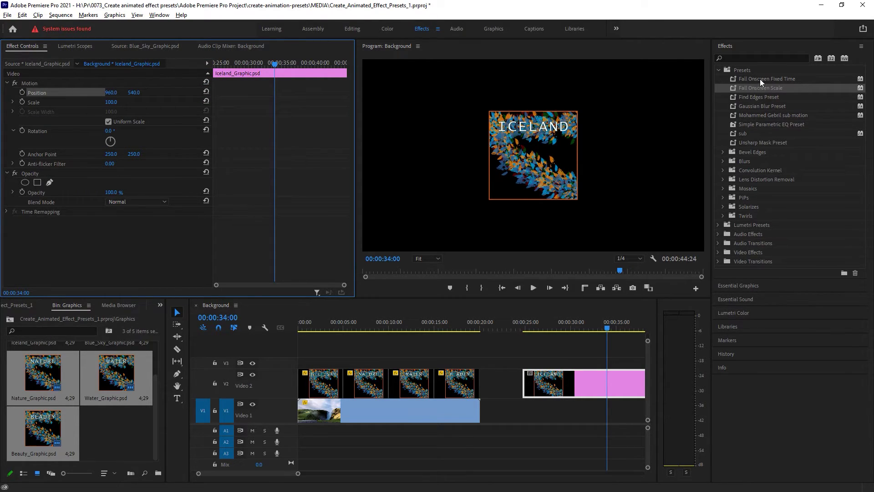
- Apply the Fall Onscreen Fixed Time preset to the Iceland clip and play back its animation
{"action": "left_click_drag", "start_coordinate": [760, 78], "coordinate": [590, 387]}
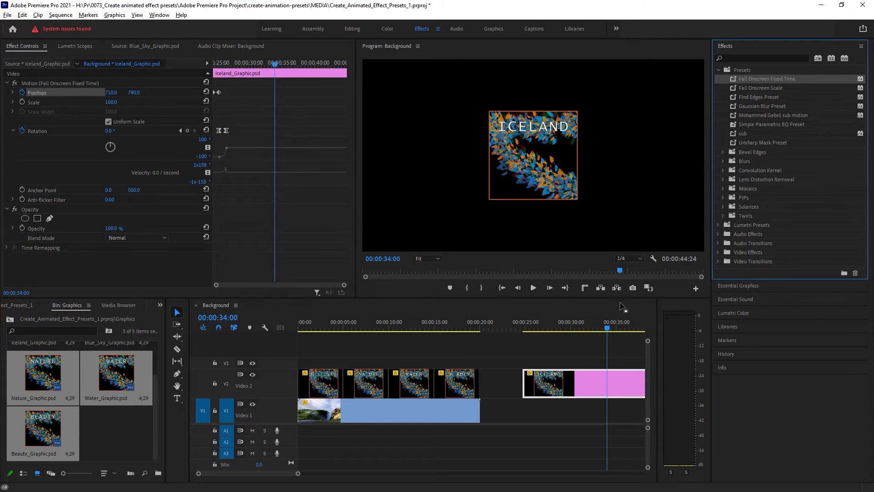
{"action": "left_click_drag", "start_coordinate": [607, 325], "coordinate": [505, 327]}
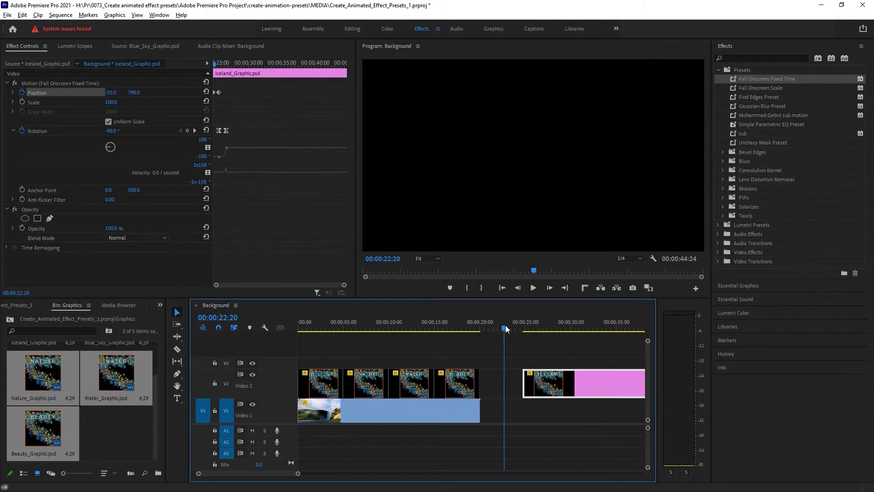
{"action": "key", "text": "space"}
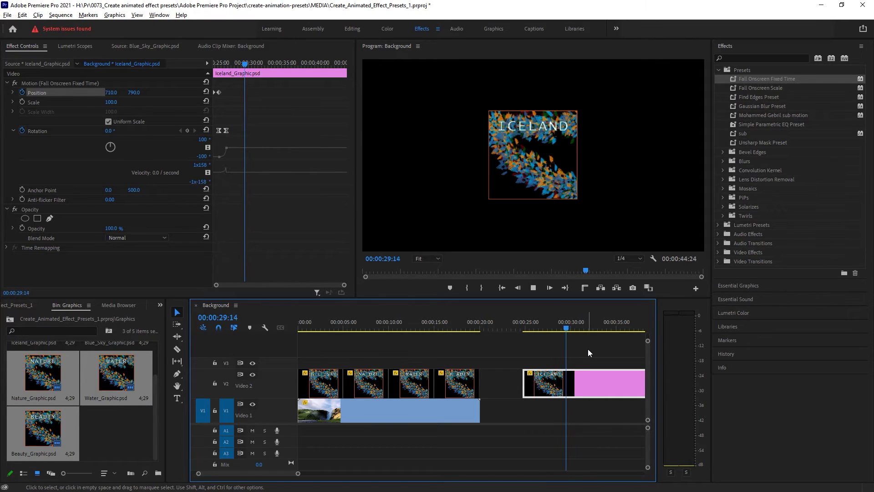
{"action": "key", "text": "space"}
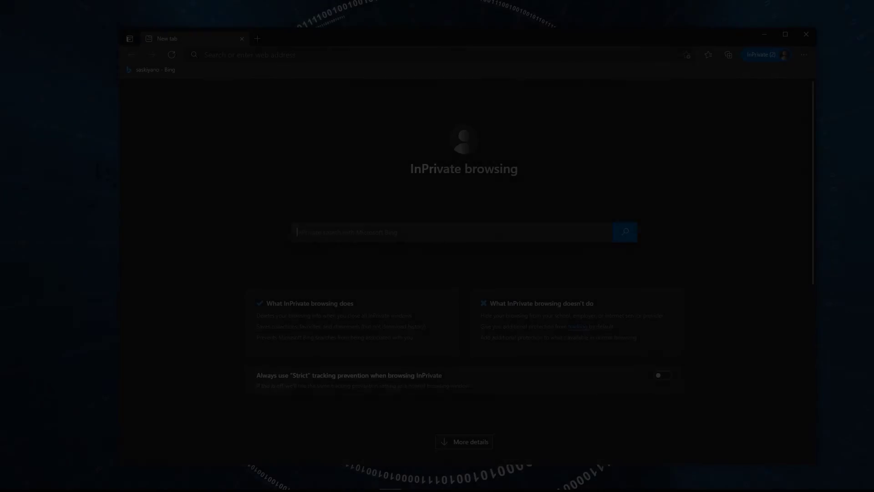
- In the web browser, search Bing for "everything ps" and open the EVERYTHING ps YouTube channel
{"action": "type", "text": "rything ps"}
{"action": "key", "text": "Return"}
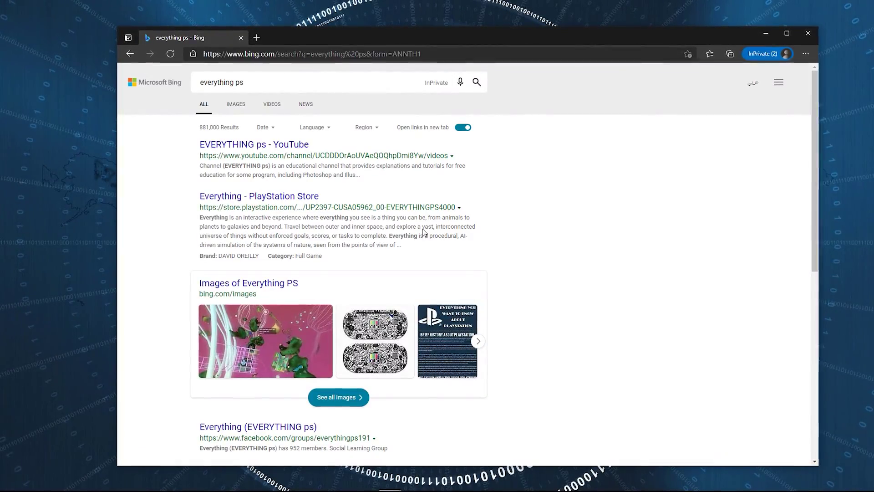
{"action": "left_click", "coordinate": [282, 144]}
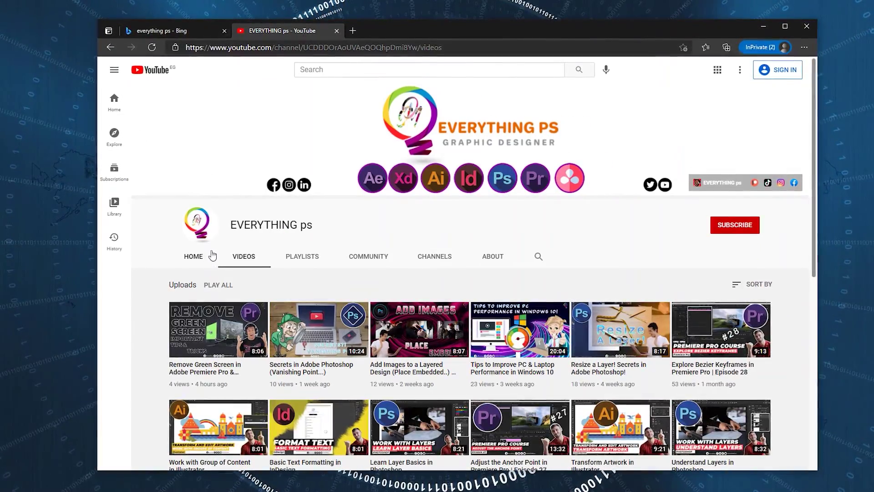
- Look through the EVERYTHING ps channel's home, videos, playlists and community pages
{"action": "left_click", "coordinate": [192, 259]}
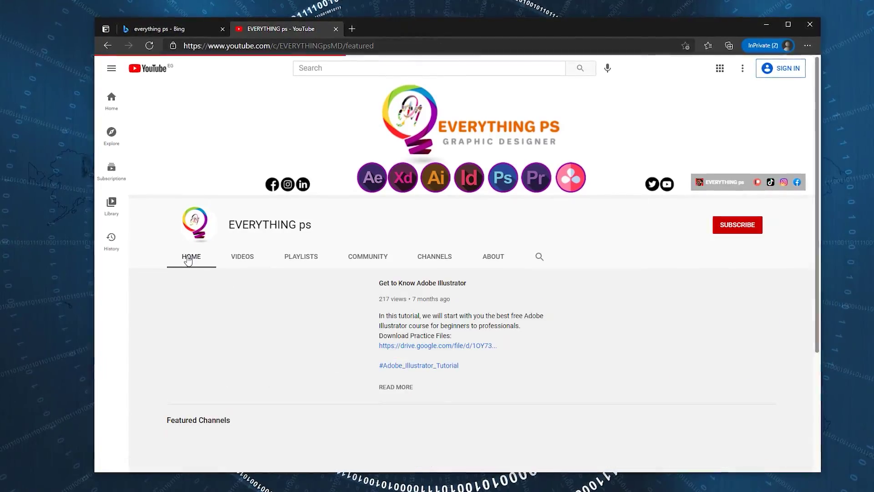
{"action": "scroll", "coordinate": [611, 361], "scroll_direction": "down", "scroll_amount": 6}
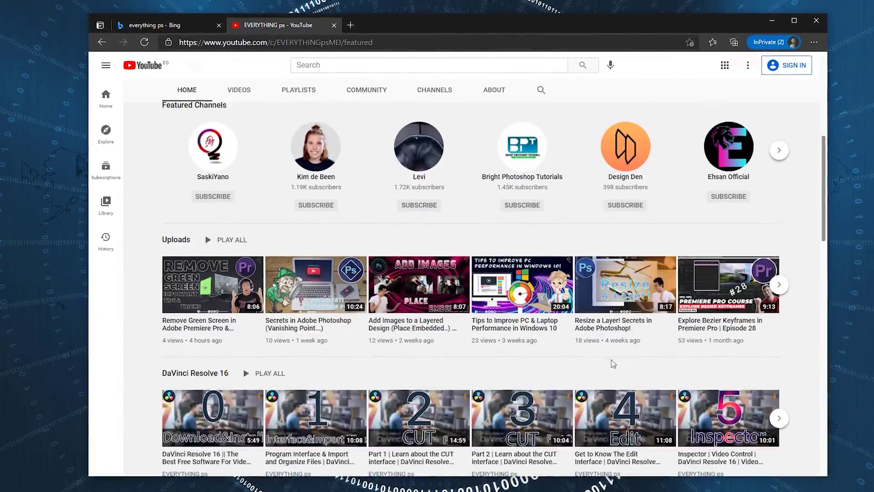
{"action": "scroll", "coordinate": [613, 364], "scroll_direction": "down", "scroll_amount": 19}
{"action": "scroll", "coordinate": [614, 363], "scroll_direction": "up", "scroll_amount": 20}
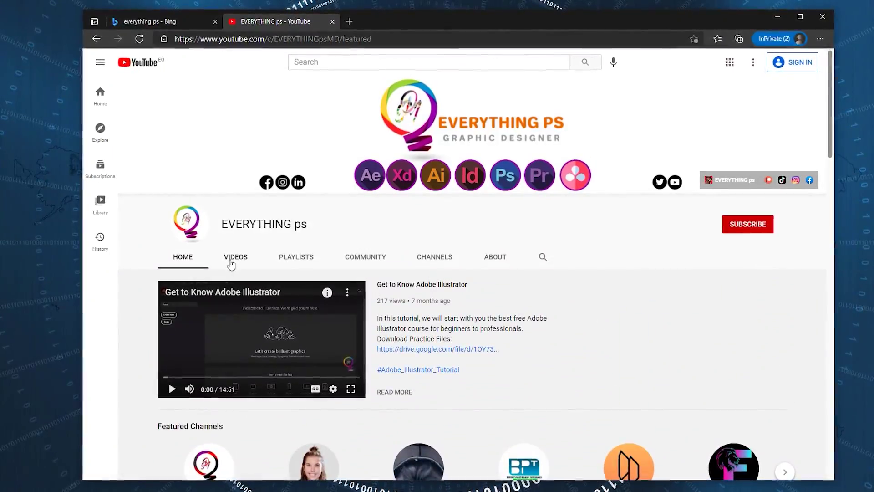
{"action": "left_click", "coordinate": [232, 262]}
{"action": "left_click", "coordinate": [296, 260]}
{"action": "scroll", "coordinate": [380, 312], "scroll_direction": "down", "scroll_amount": 5}
{"action": "scroll", "coordinate": [381, 312], "scroll_direction": "up", "scroll_amount": 5}
{"action": "left_click", "coordinate": [369, 260]}
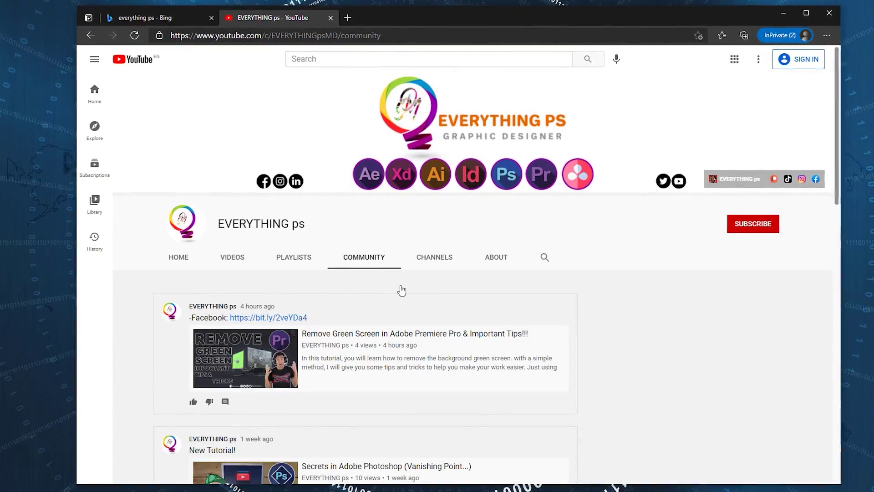
{"action": "scroll", "coordinate": [401, 290], "scroll_direction": "down", "scroll_amount": 5}
{"action": "scroll", "coordinate": [401, 292], "scroll_direction": "up", "scroll_amount": 5}
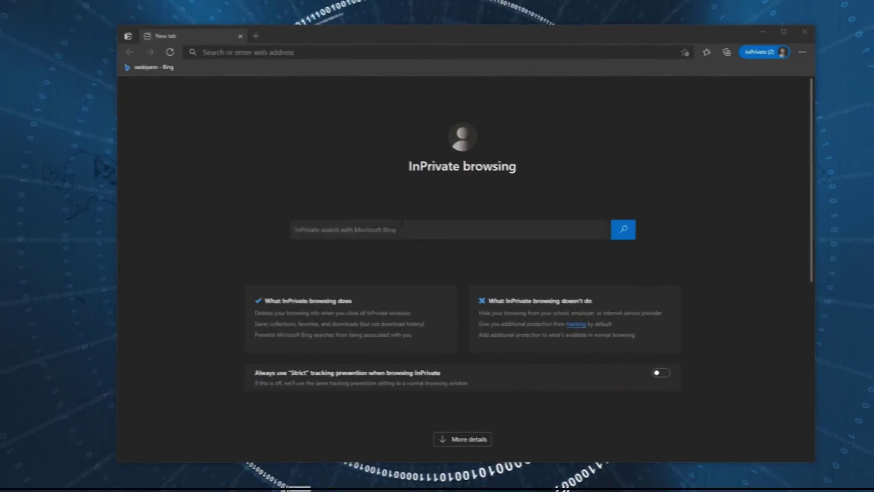
- Search Bing for "saskiyano" in a new browser session and open the SaskiYano YouTube channel
{"action": "type", "text": "saskiyano"}
{"action": "key", "text": "Return"}
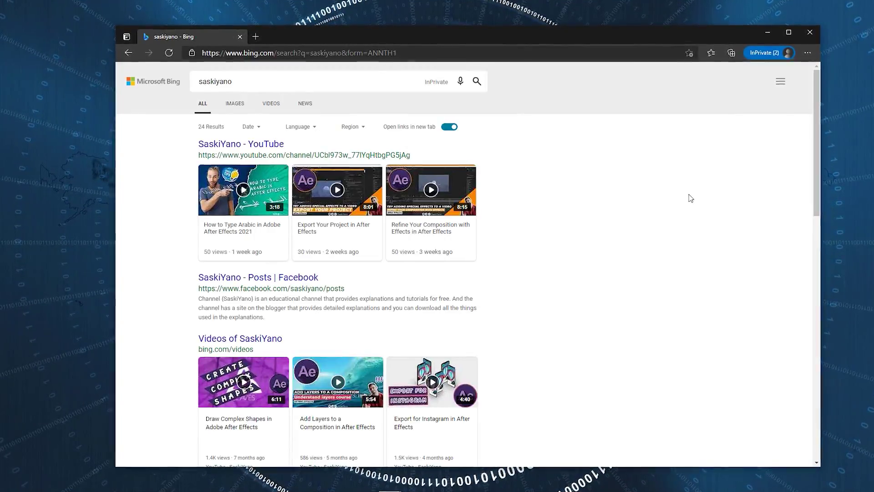
{"action": "scroll", "coordinate": [169, 355], "scroll_direction": "down", "scroll_amount": 5}
{"action": "scroll", "coordinate": [167, 346], "scroll_direction": "up", "scroll_amount": 4}
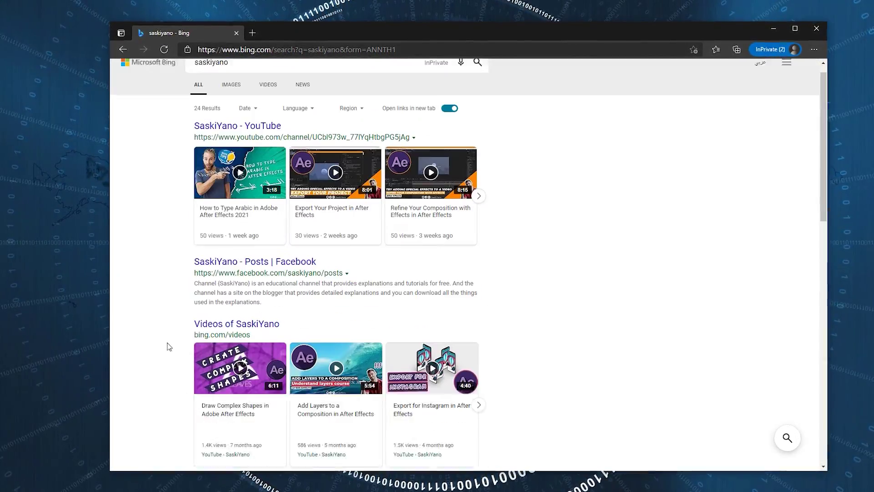
{"action": "scroll", "coordinate": [167, 346], "scroll_direction": "up", "scroll_amount": 1}
{"action": "left_click", "coordinate": [244, 142]}
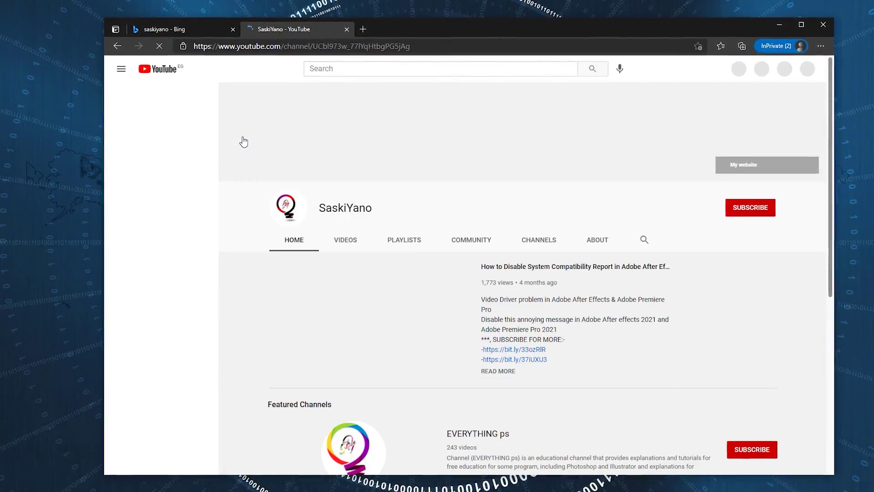
- Look through the SaskiYano channel's home, videos and playlists pages
{"action": "scroll", "coordinate": [505, 320], "scroll_direction": "down", "scroll_amount": 5}
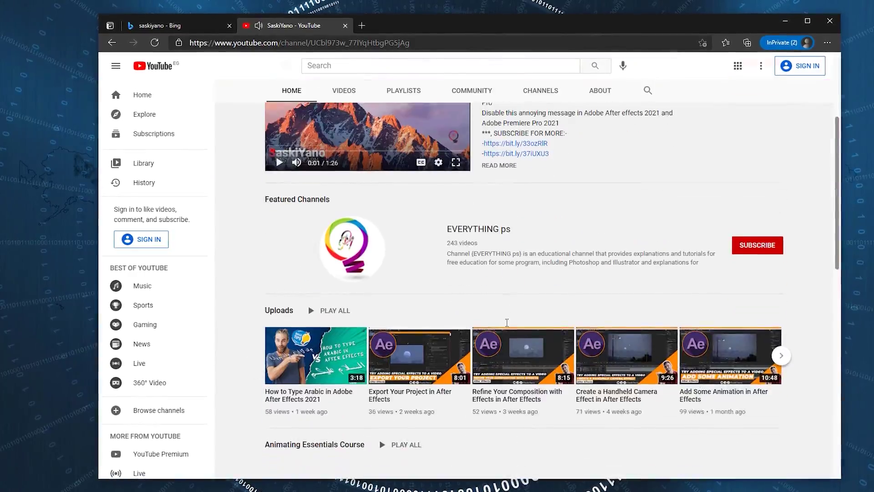
{"action": "scroll", "coordinate": [506, 322], "scroll_direction": "down", "scroll_amount": 10}
{"action": "scroll", "coordinate": [463, 353], "scroll_direction": "up", "scroll_amount": 15}
{"action": "left_click", "coordinate": [342, 244]}
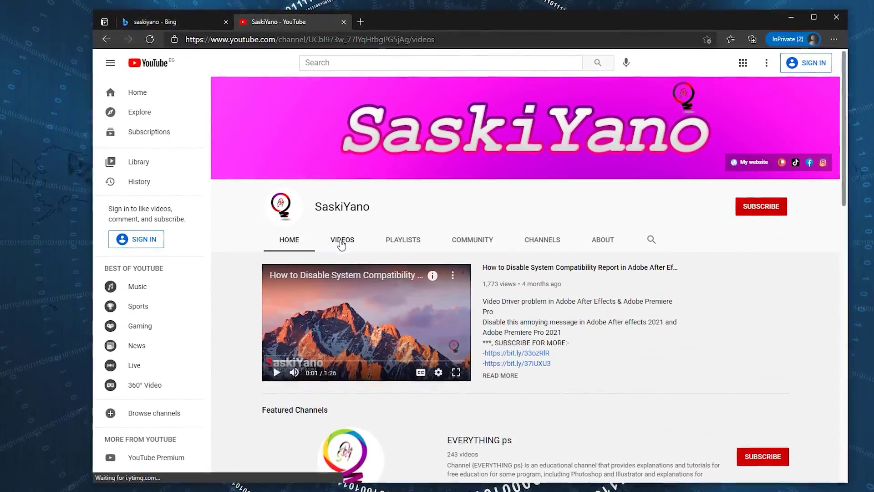
{"action": "scroll", "coordinate": [390, 252], "scroll_direction": "down", "scroll_amount": 5}
{"action": "scroll", "coordinate": [390, 251], "scroll_direction": "up", "scroll_amount": 5}
{"action": "left_click", "coordinate": [395, 243]}
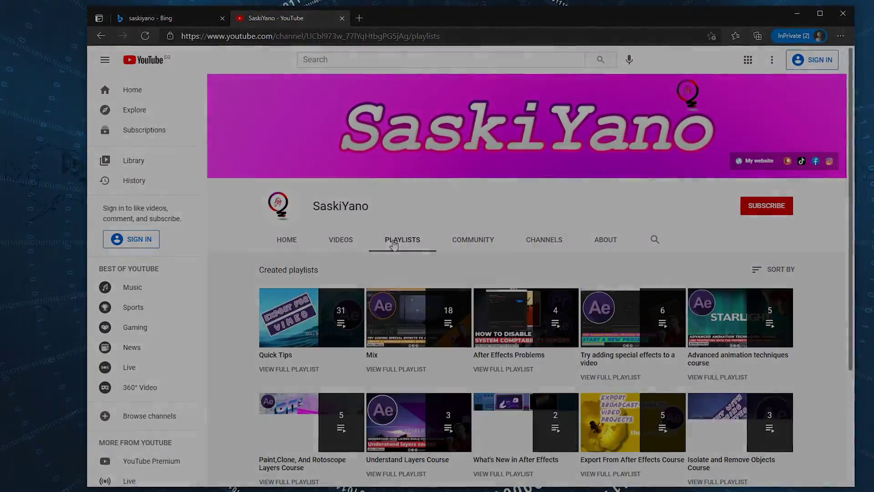